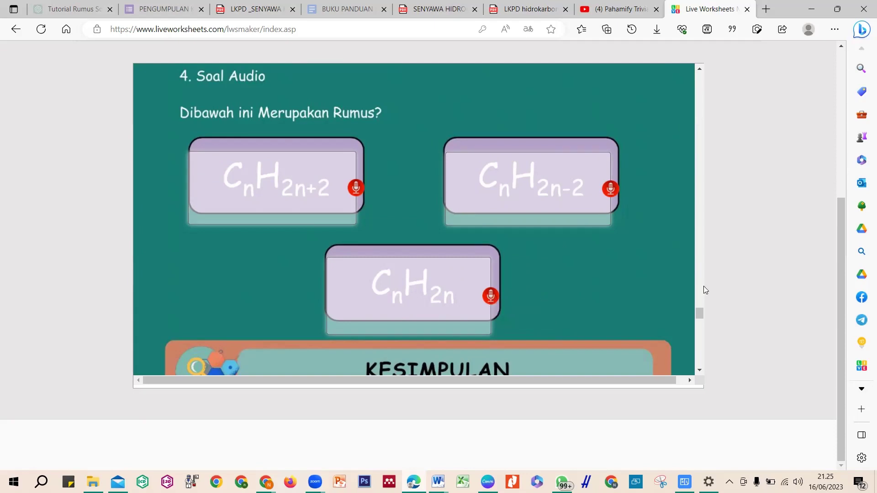
# Save the finished worksheet from the maker toolbar and scroll down to the public-or-private sharing prompt
pyautogui.moveTo(697, 312); pyautogui.dragTo(718, 351)
pyautogui.moveTo(689, 238); pyautogui.dragTo(695, 59)
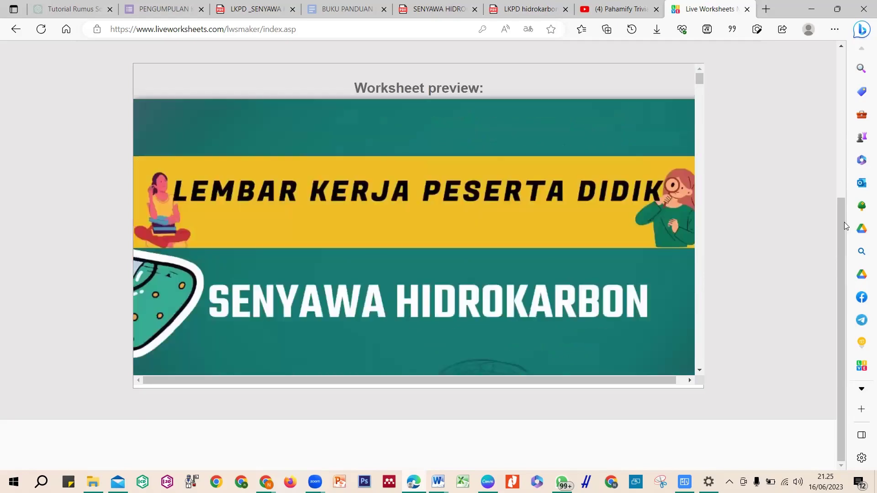
pyautogui.moveTo(842, 222); pyautogui.dragTo(834, 45)
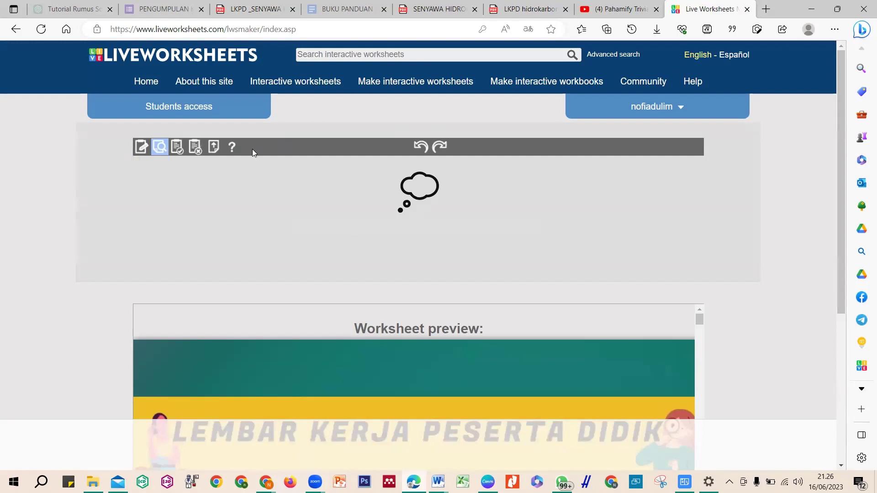
pyautogui.click(177, 149)
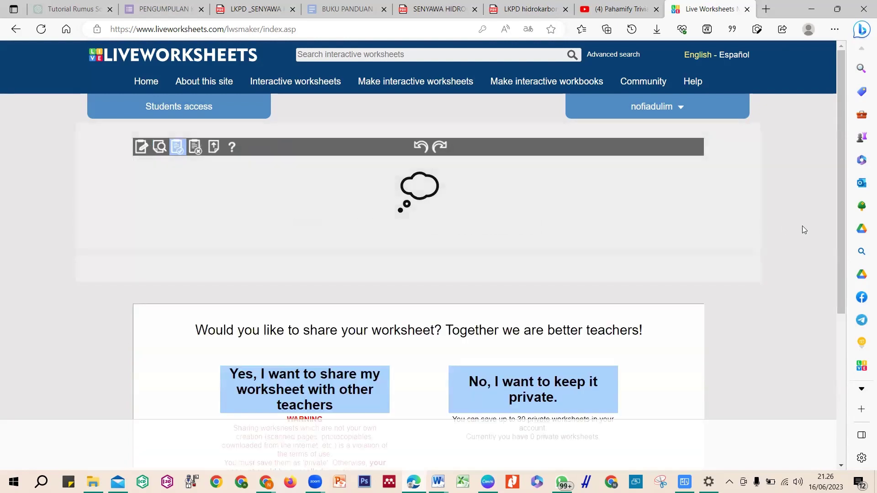
pyautogui.moveTo(841, 236); pyautogui.dragTo(839, 319)
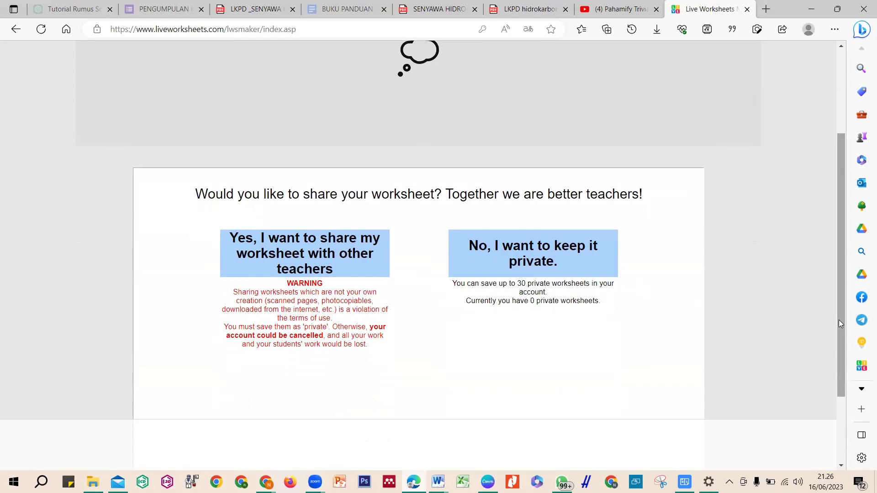
# Share the worksheet publicly, titled 'Senyawa hidrokarbon', with Indonesian as its language
pyautogui.click(334, 268)
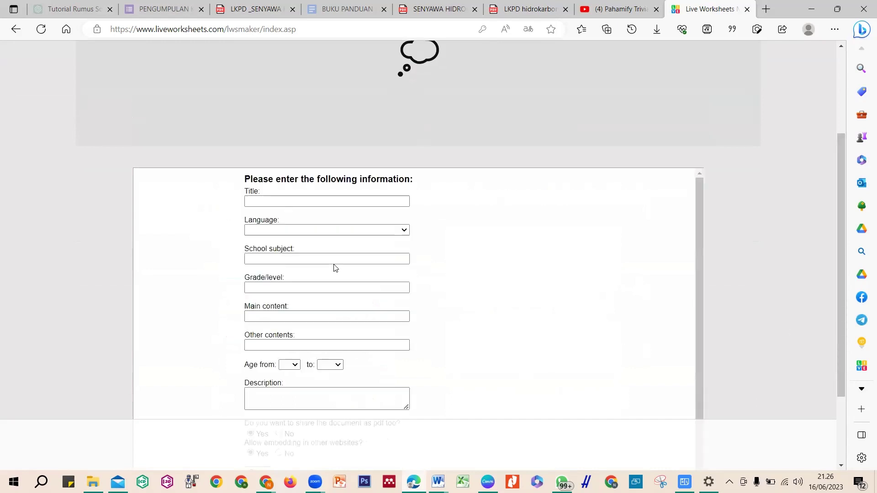
pyautogui.click(310, 205)
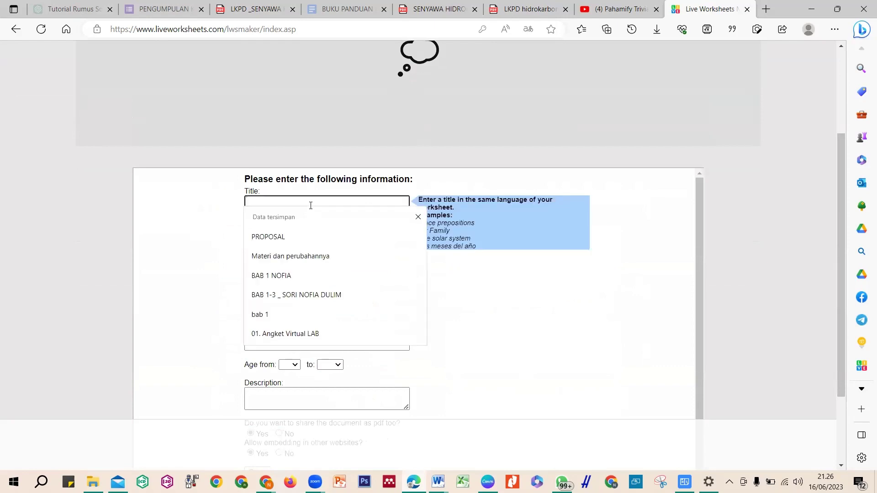
pyautogui.write('SE')
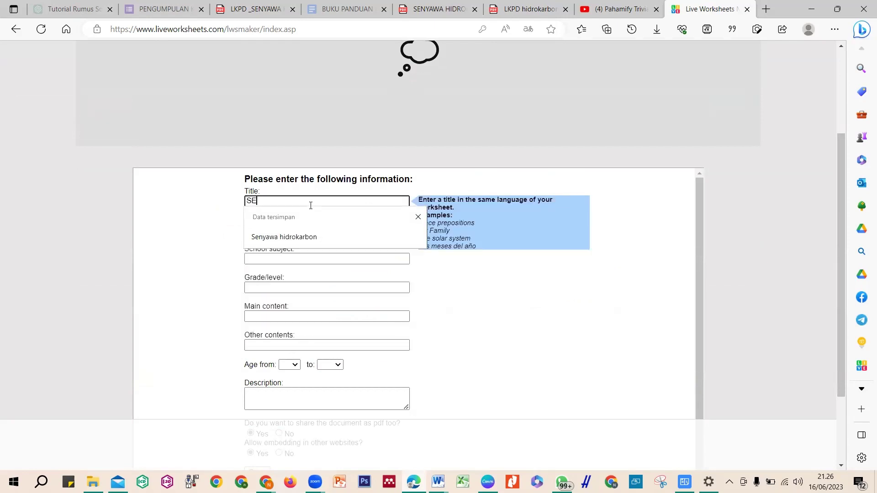
pyautogui.write('NYAWA HIDROKARBON')
pyautogui.press('Down')
pyautogui.press('Return')
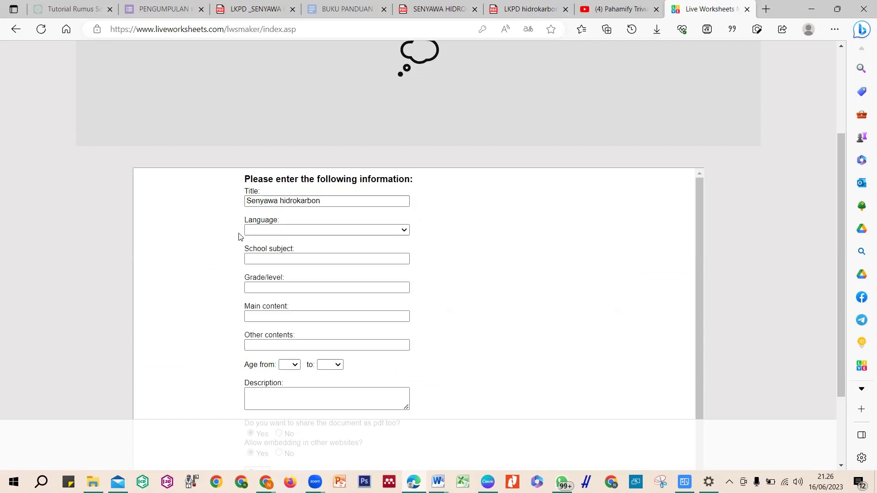
pyautogui.click(270, 229)
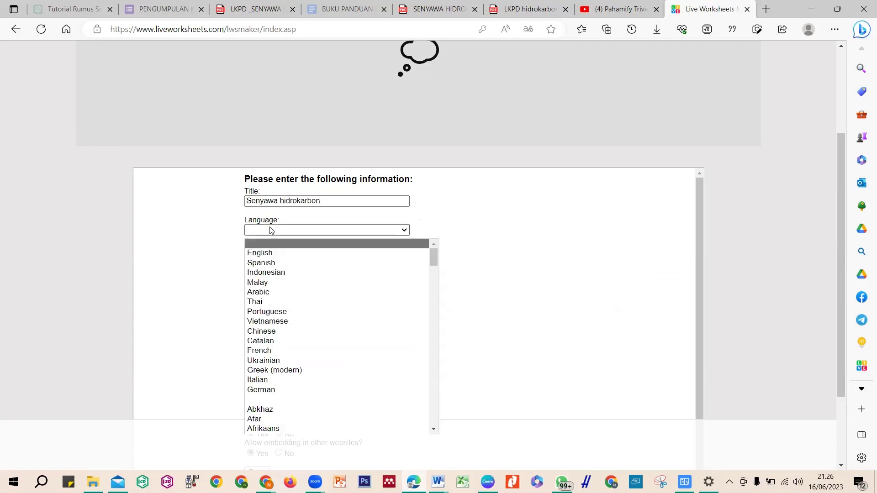
pyautogui.click(268, 273)
# Enter subject KIMIA, level SMA and main content 'ALKANA,ALKENA DAN ALKUNA'
pyautogui.click(262, 262)
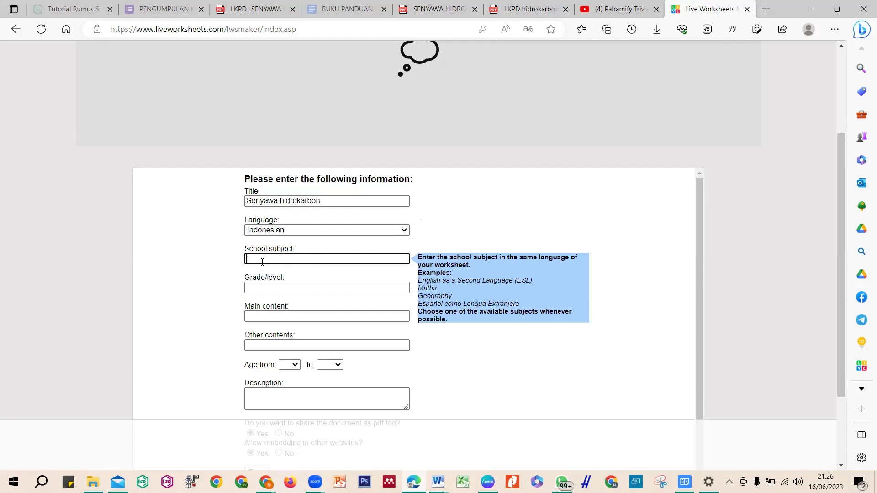
pyautogui.write('KIMIA')
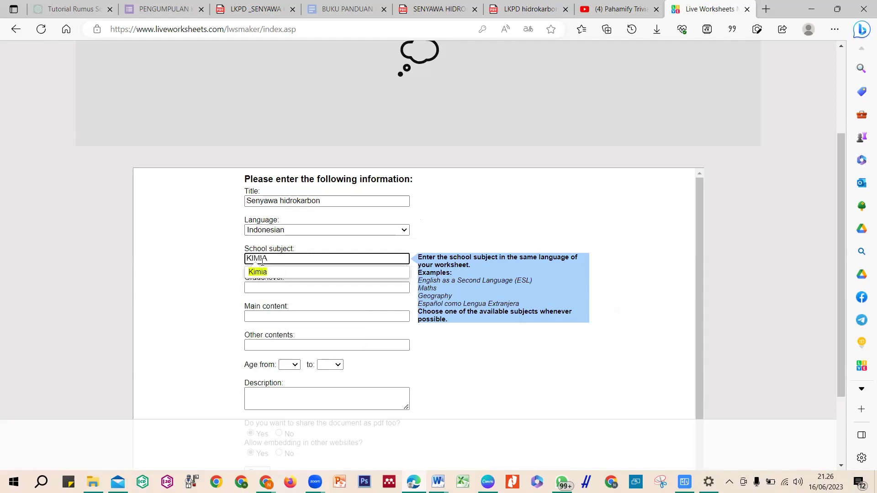
pyautogui.click(215, 286)
pyautogui.click(295, 288)
pyautogui.write('SMA')
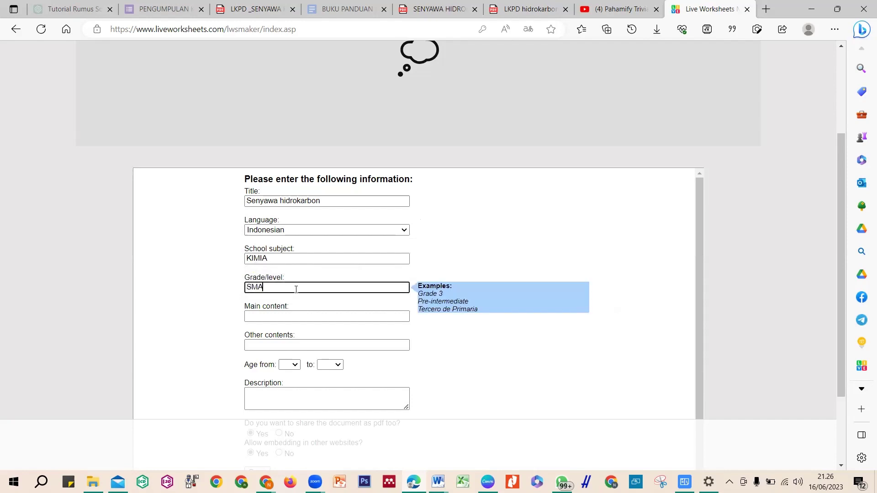
pyautogui.click(279, 318)
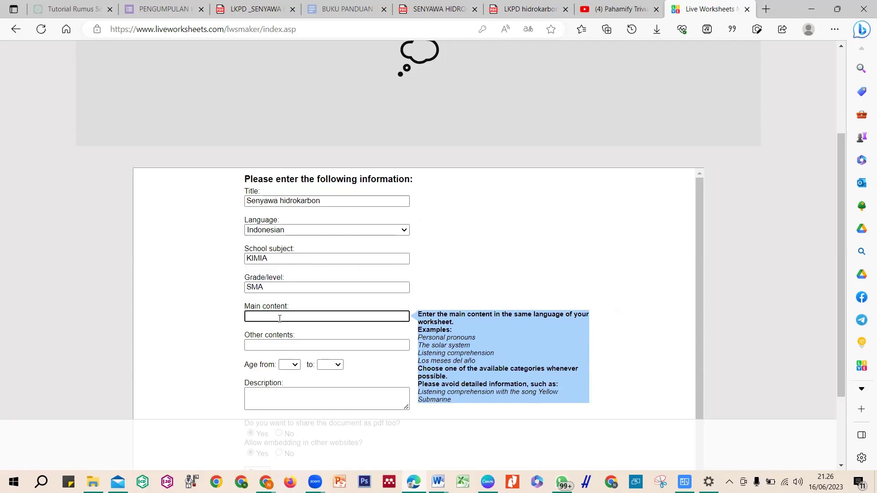
pyautogui.write('ALKANA,ALKENA DAN ALKUNA')
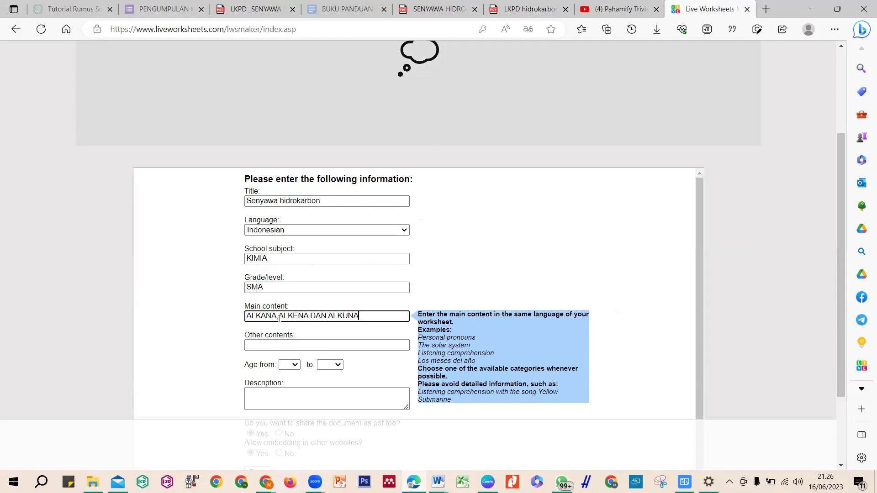
pyautogui.click(295, 346)
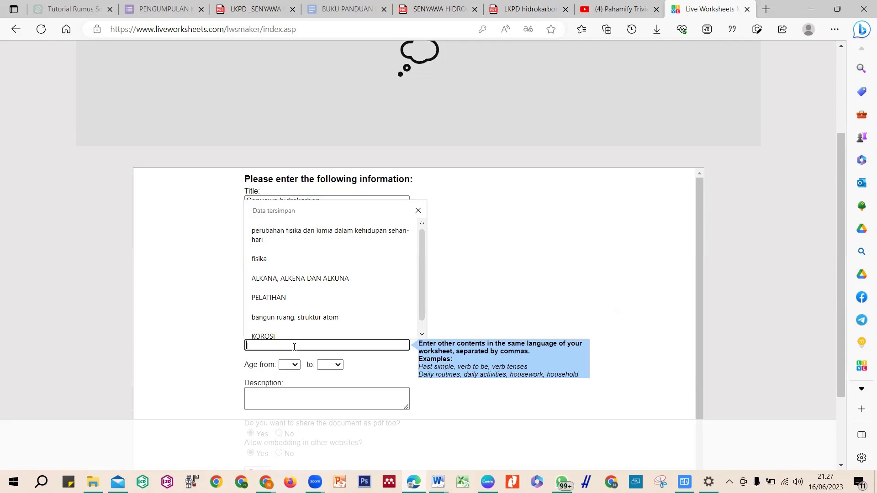
# Fill other contents with 'ALKANA, ALKENA DAN ALKUNA' and set the age range from 10 to 10
pyautogui.write('ALKANA, ALKENA DAN ALKUNA')
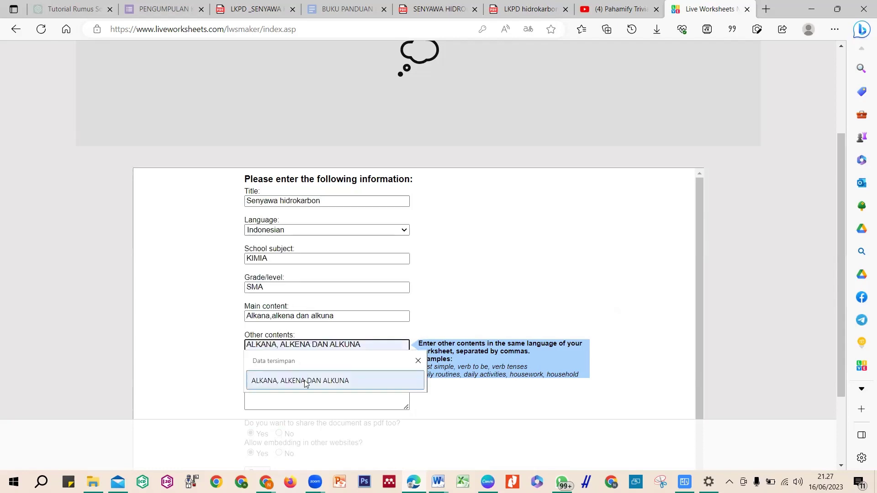
pyautogui.click(305, 382)
pyautogui.click(294, 367)
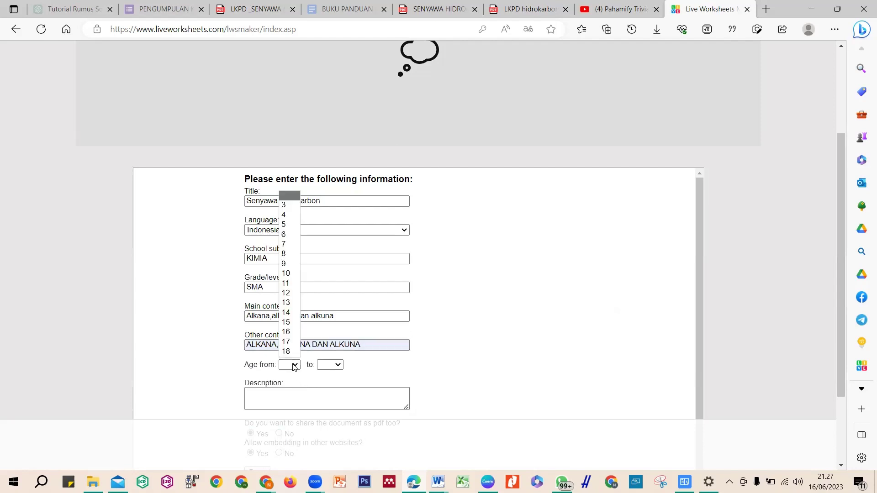
pyautogui.click(286, 275)
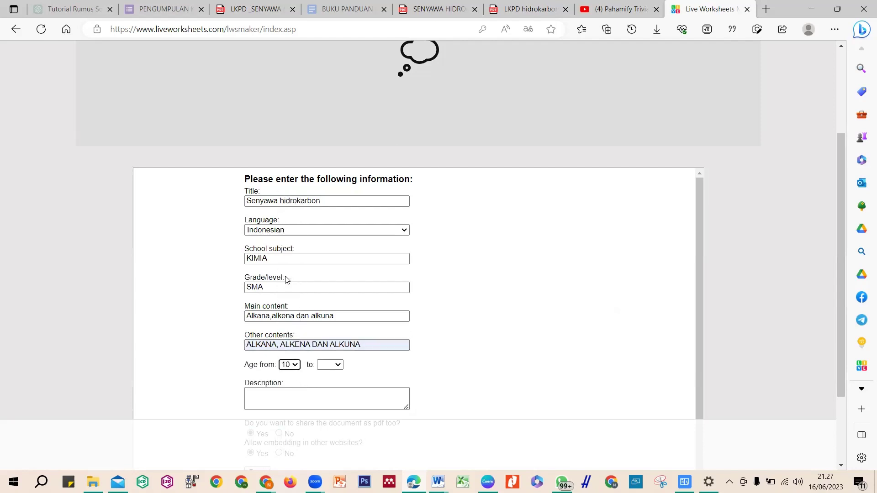
pyautogui.click(329, 366)
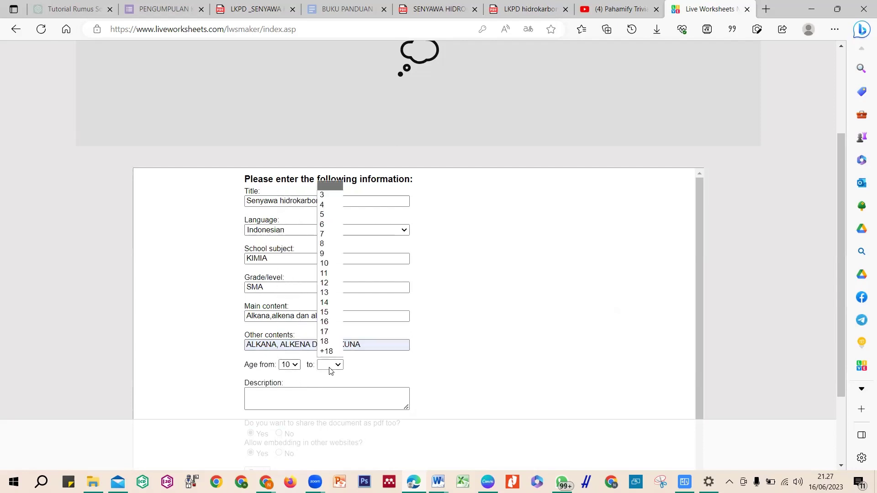
pyautogui.click(325, 263)
# Add the description 'ALKANA , ALKENA DAN ALKUNA DALAM KEHIDUPAN SEHARI-HARI' and save the details
pyautogui.click(378, 406)
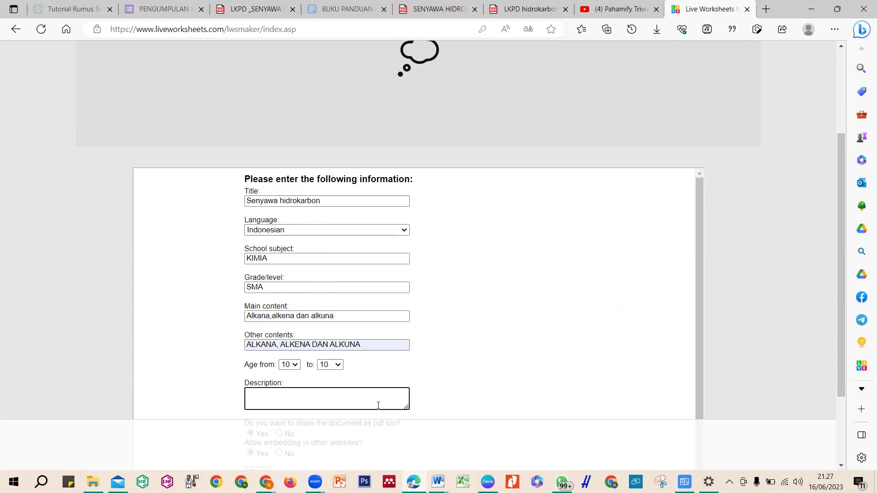
pyautogui.write('ALKAN')
pyautogui.write('A ')
pyautogui.write(', ALK')
pyautogui.write('ENA')
pyautogui.write(' DAN ALKUNA')
pyautogui.write(' D')
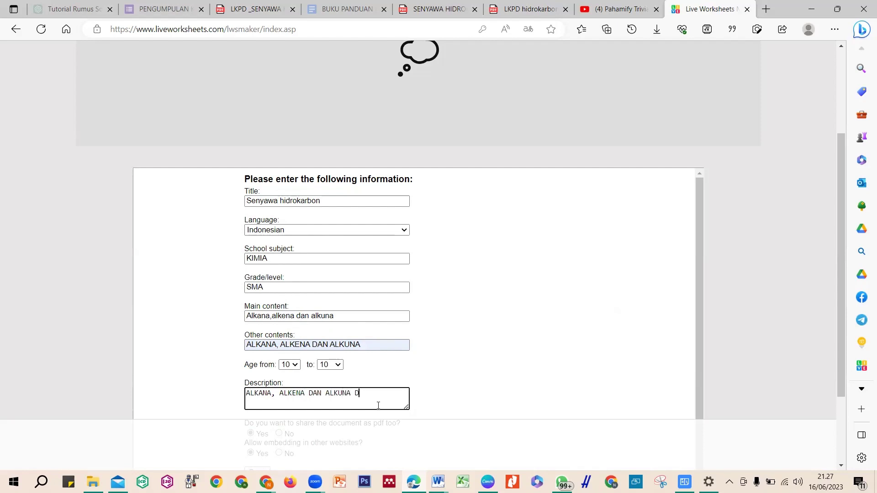
pyautogui.write('ALAM KEHIDUPAN SEHARI-HARI')
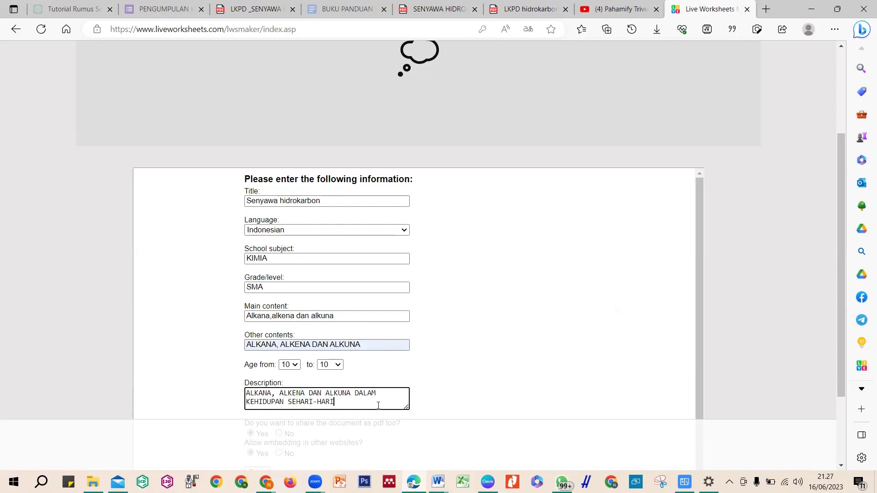
pyautogui.scroll(-1, 695, 411)
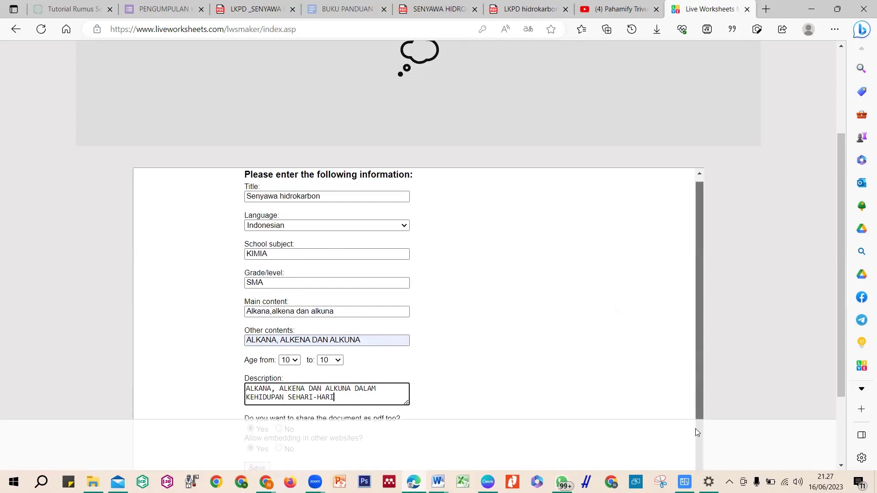
pyautogui.scroll(-3, 843, 308)
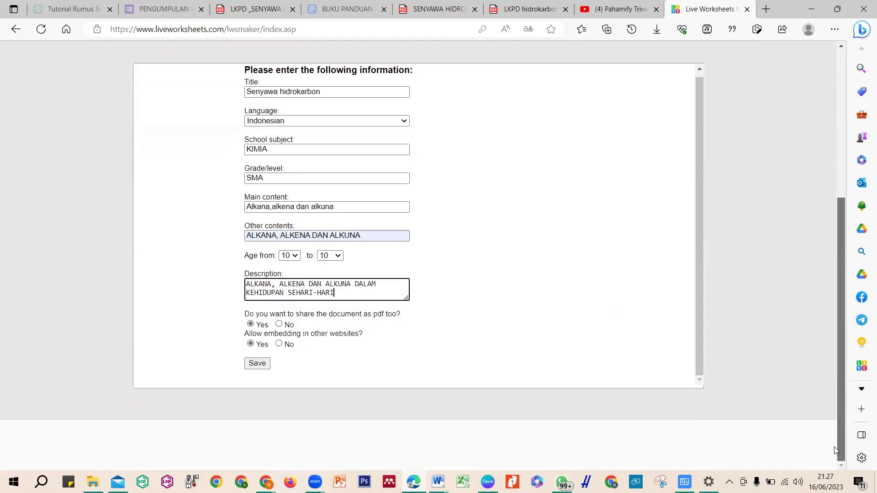
pyautogui.click(258, 364)
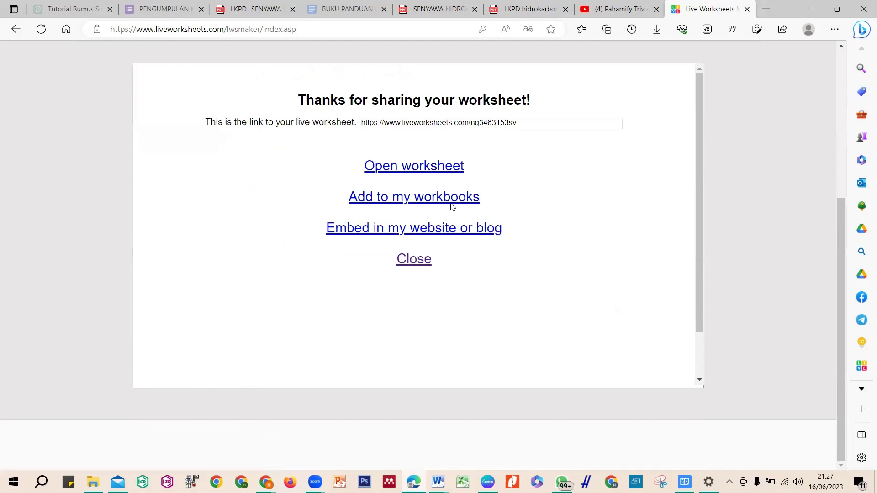
# Go to the published Senyawa hidrokarbon worksheet page and open its Custom link settings
pyautogui.click(409, 170)
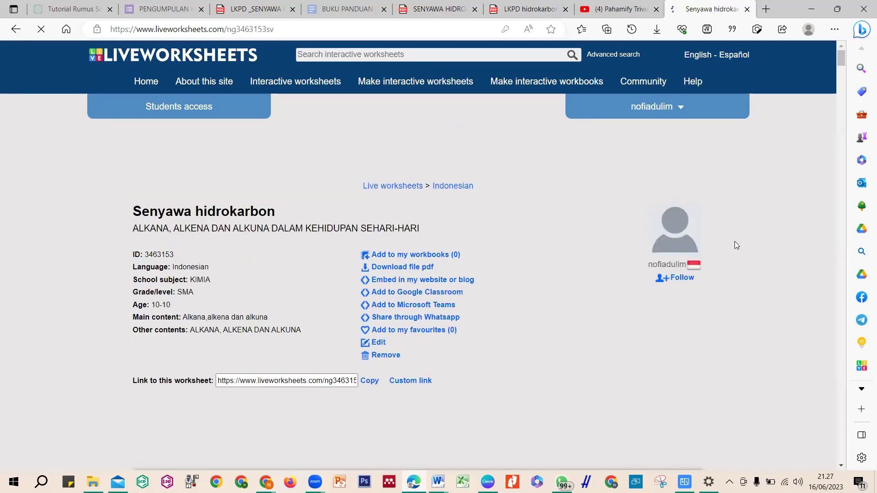
pyautogui.moveTo(842, 61)
pyautogui.mouseDown()
pyautogui.moveTo(852, 174)
pyautogui.moveTo(845, 51)
pyautogui.mouseUp()
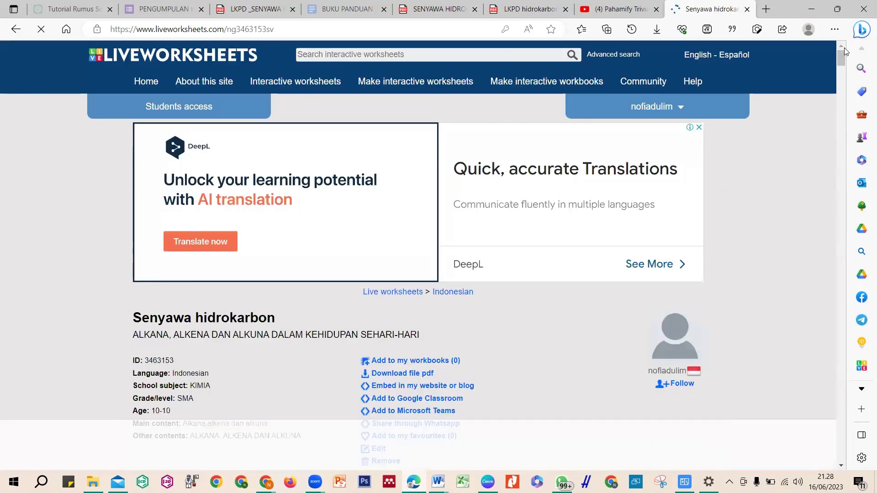
pyautogui.moveTo(842, 62)
pyautogui.mouseDown()
pyautogui.moveTo(844, 106)
pyautogui.moveTo(835, 57)
pyautogui.moveTo(841, 77)
pyautogui.moveTo(835, 69)
pyautogui.mouseUp()
pyautogui.scroll(-1, 836, 70)
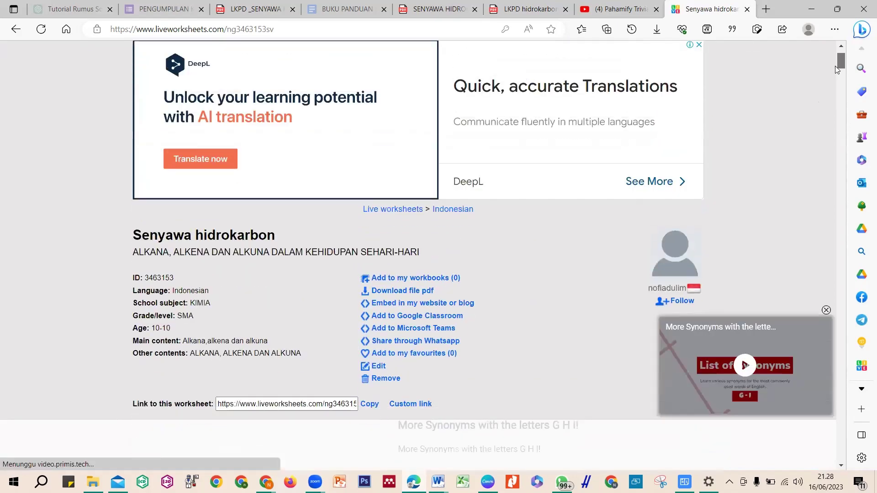
pyautogui.scroll(-3, 837, 72)
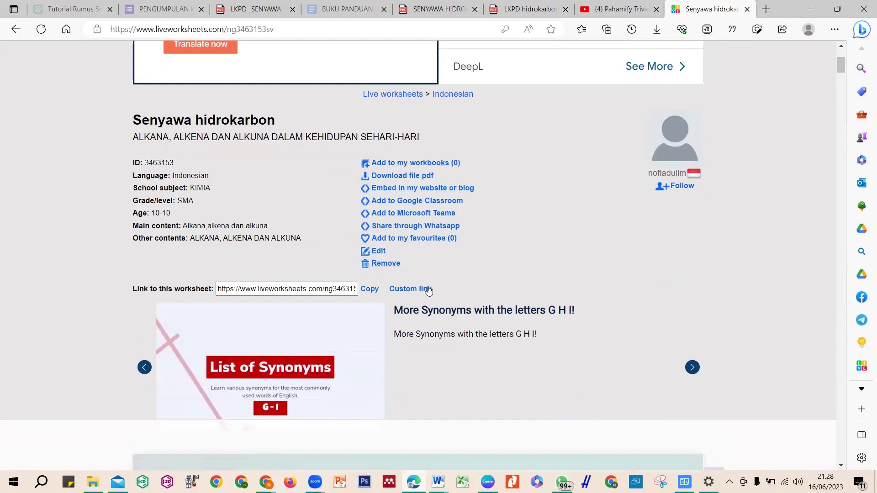
pyautogui.click(418, 290)
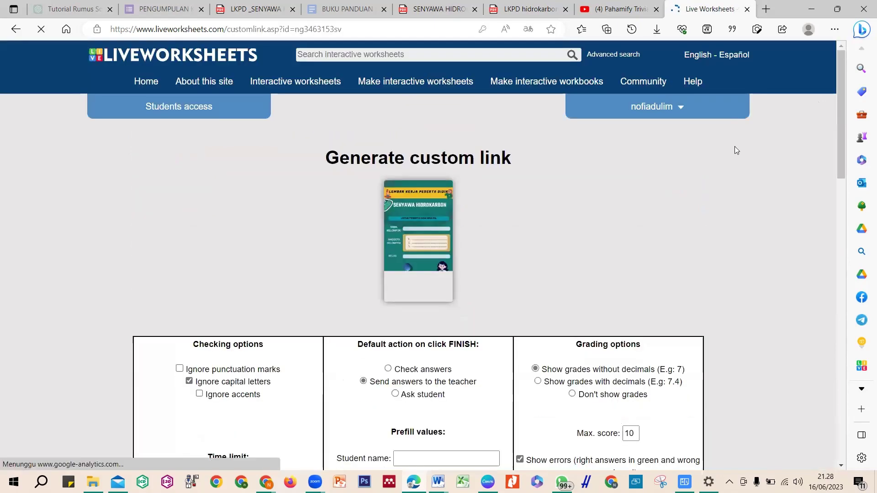
# Scroll through the Generate custom link options and check the 60-minute time limit value
pyautogui.moveTo(842, 153); pyautogui.dragTo(846, 210)
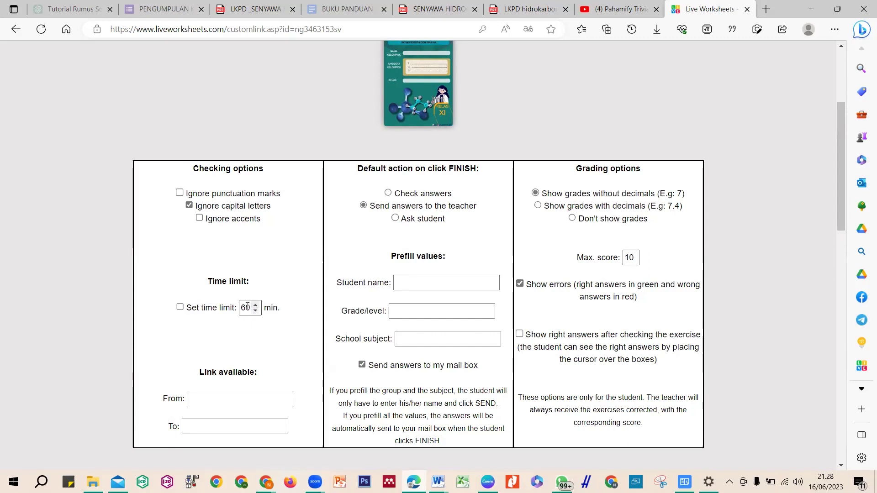
pyautogui.click(249, 307)
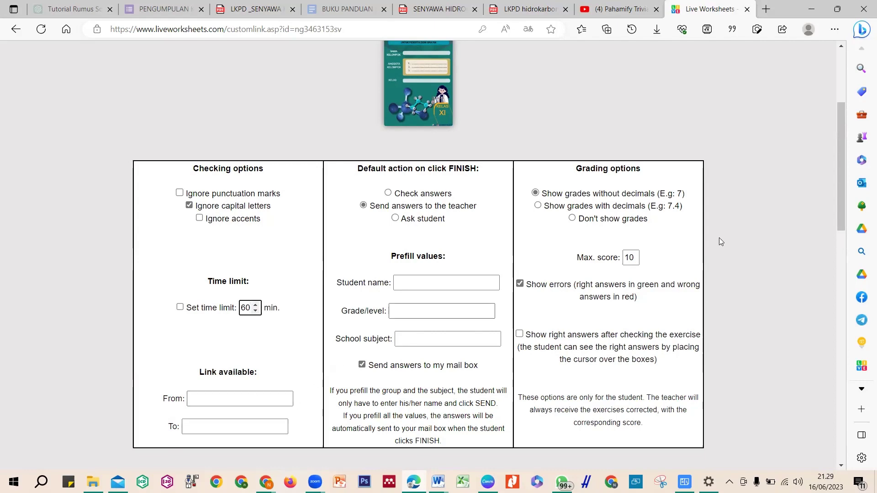
pyautogui.moveTo(841, 198)
pyautogui.mouseDown()
pyautogui.moveTo(842, 232)
pyautogui.moveTo(839, 216)
pyautogui.mouseUp()
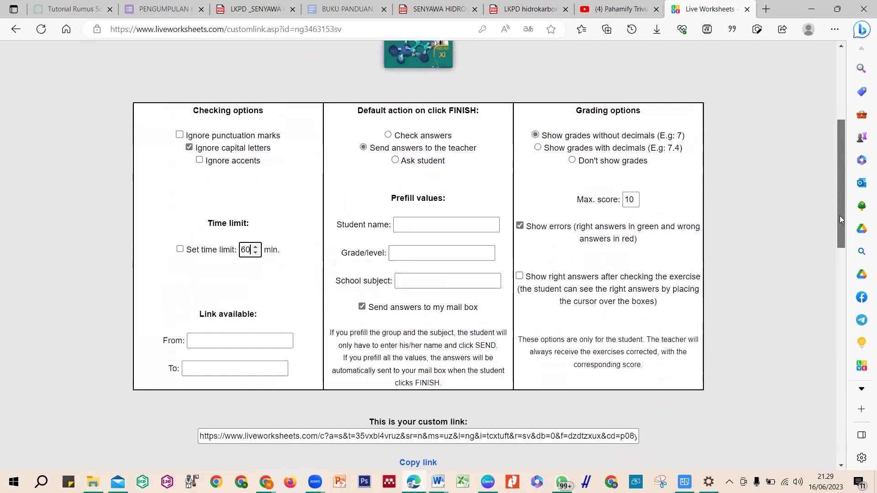
# Make the link available from 2023/06/16 21:29 and leave the end date empty
pyautogui.click(246, 341)
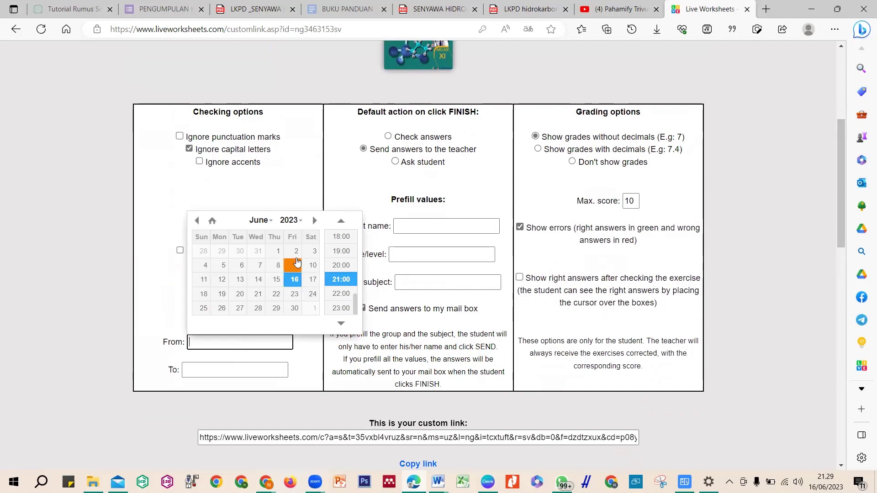
pyautogui.click(297, 283)
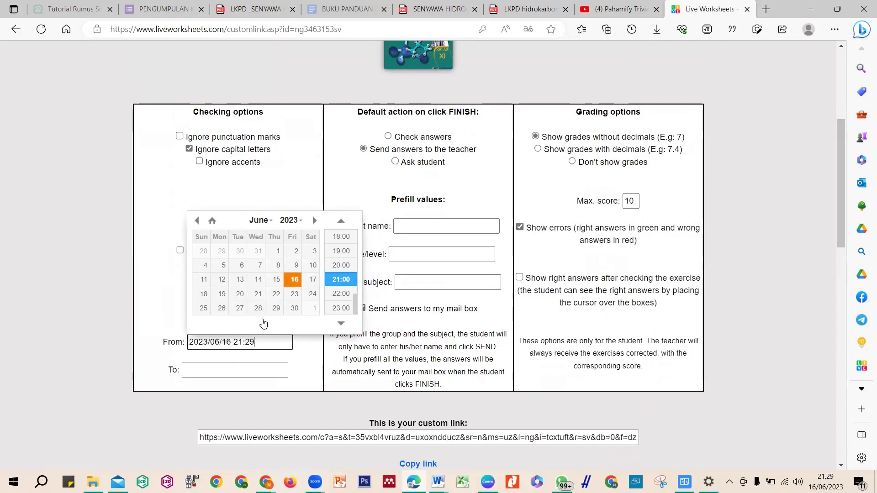
pyautogui.click(221, 369)
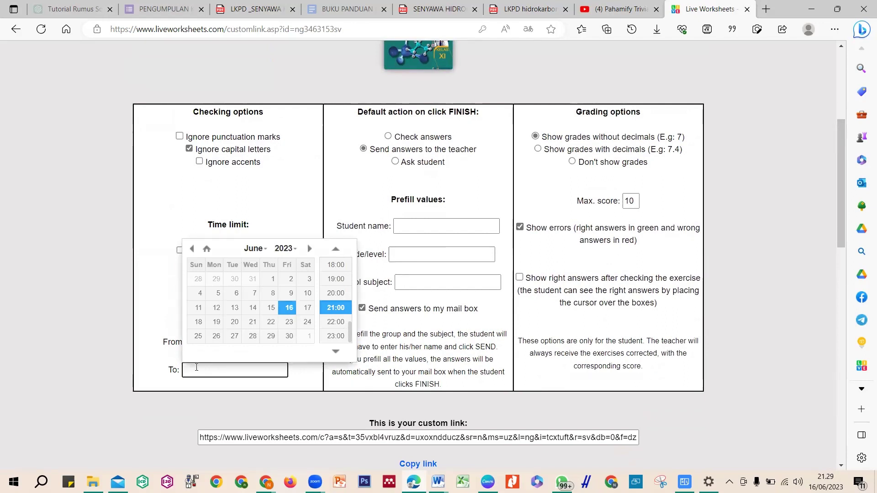
pyautogui.click(167, 341)
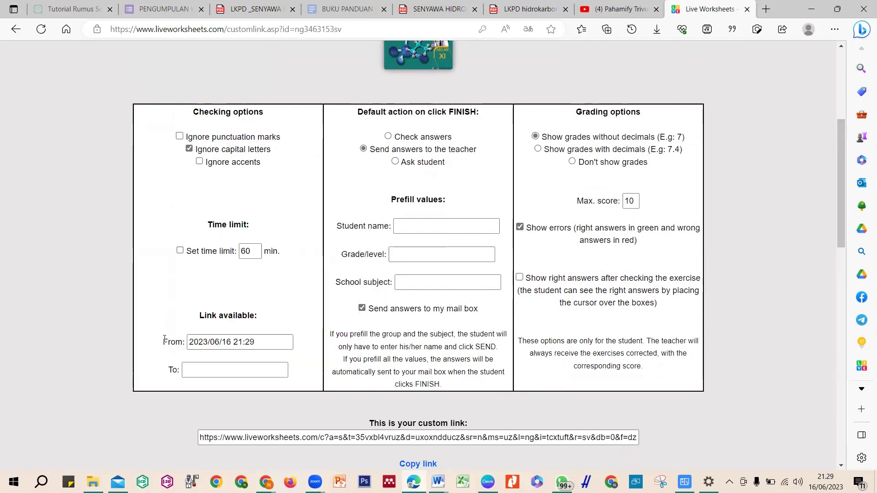
pyautogui.click(262, 340)
pyautogui.click(249, 367)
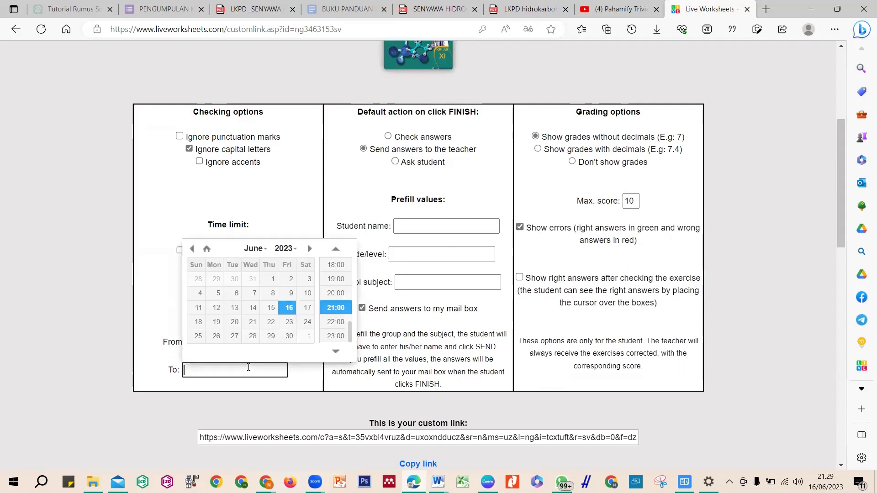
pyautogui.click(133, 323)
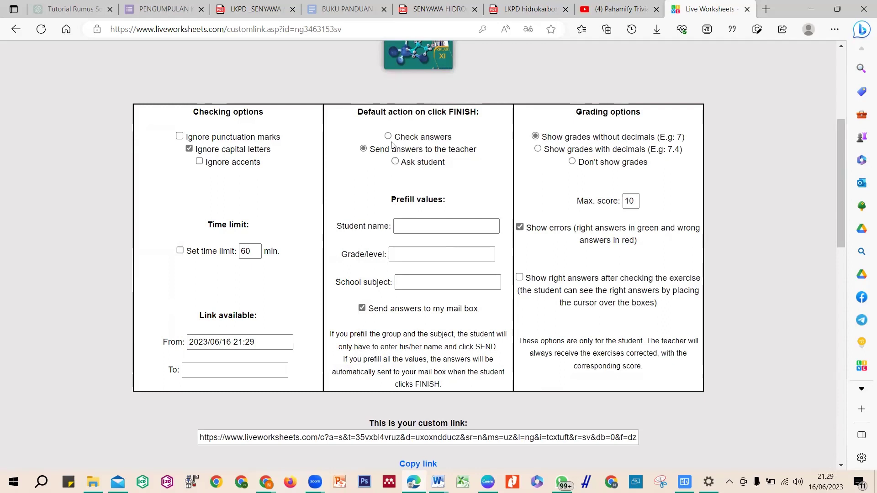
# Keep grades displayed without decimals after briefly switching to the decimal option
pyautogui.click(415, 223)
pyautogui.click(415, 224)
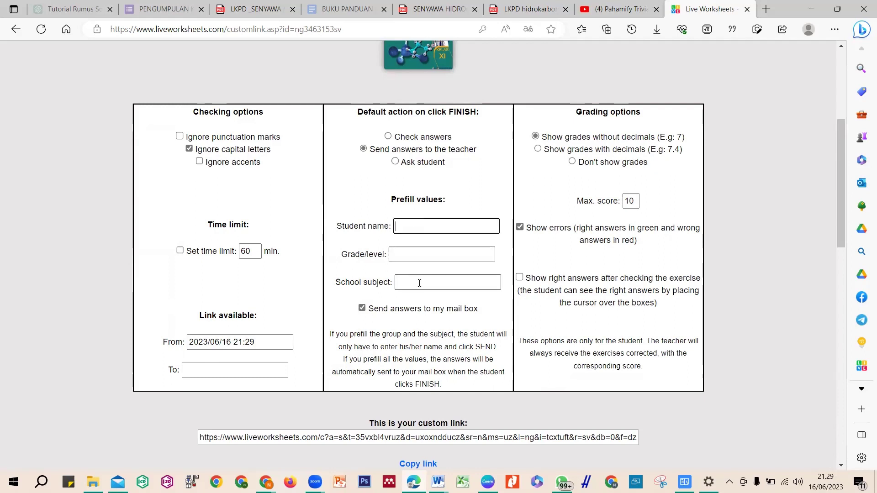
pyautogui.click(539, 150)
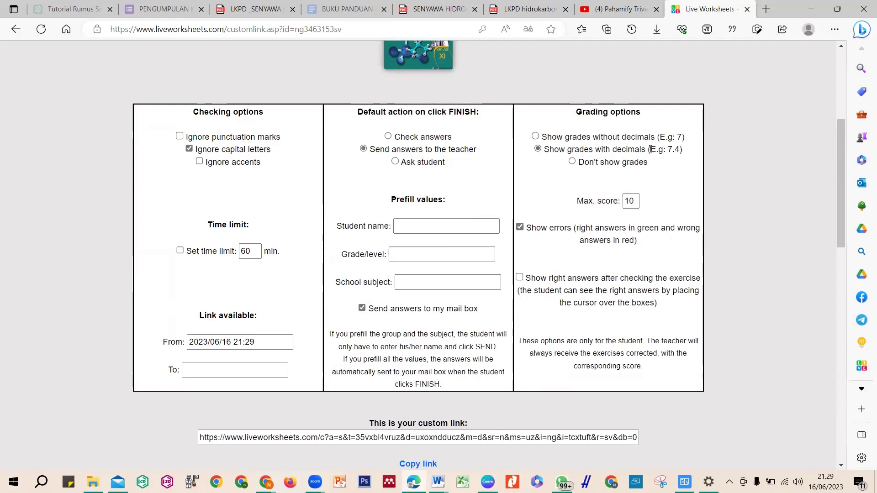
pyautogui.click(535, 136)
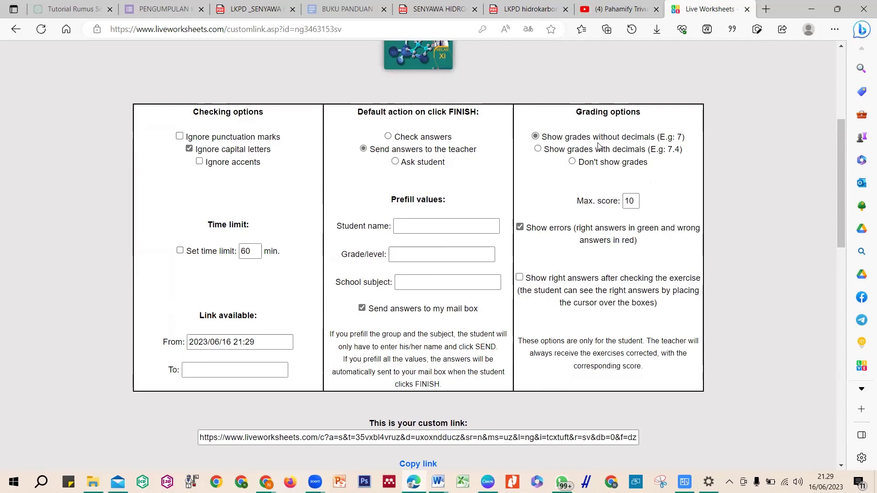
# Change the maximum score from 10 to 100
pyautogui.click(634, 203)
pyautogui.press('BackSpace')
pyautogui.press('BackSpace')
pyautogui.write('7')
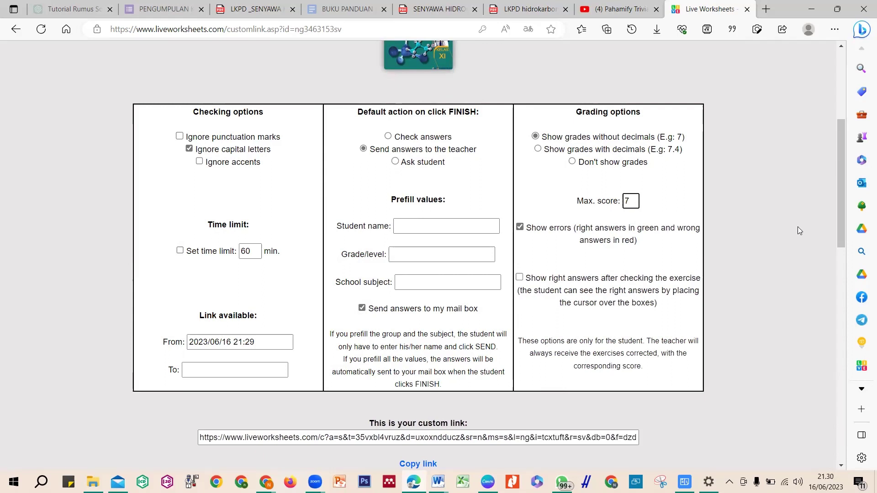
pyautogui.press('BackSpace')
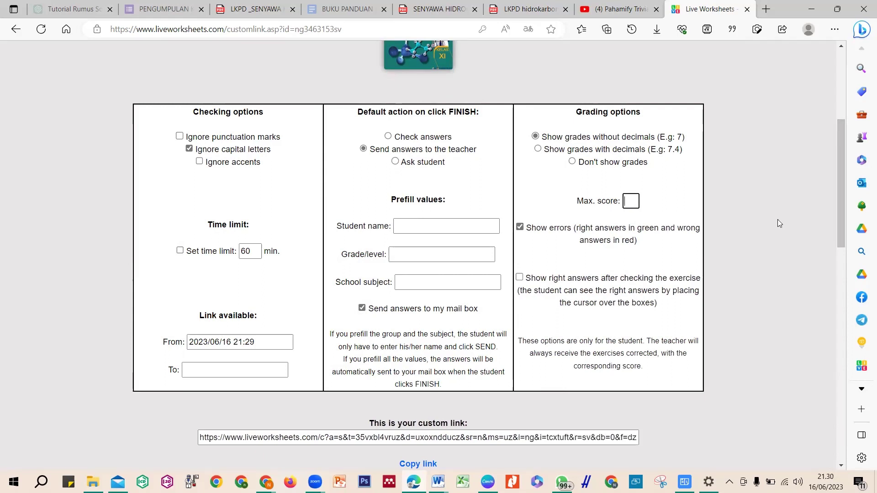
pyautogui.write('100')
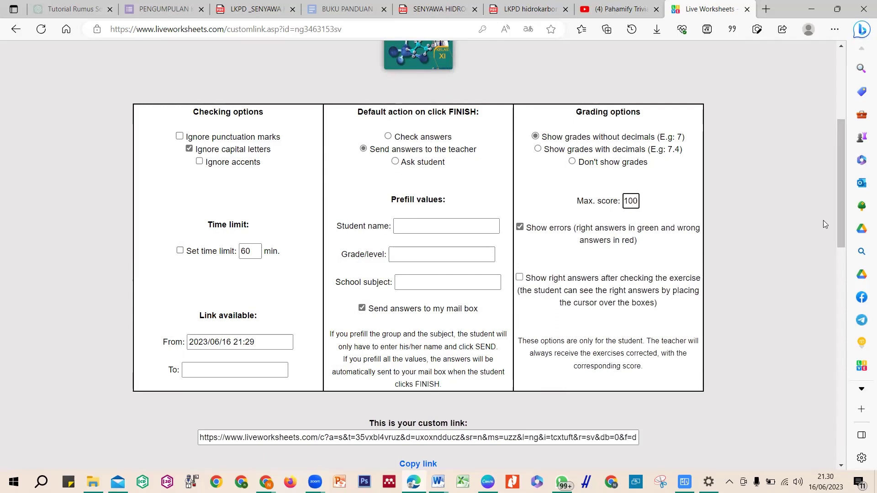
pyautogui.moveTo(840, 227); pyautogui.dragTo(842, 237)
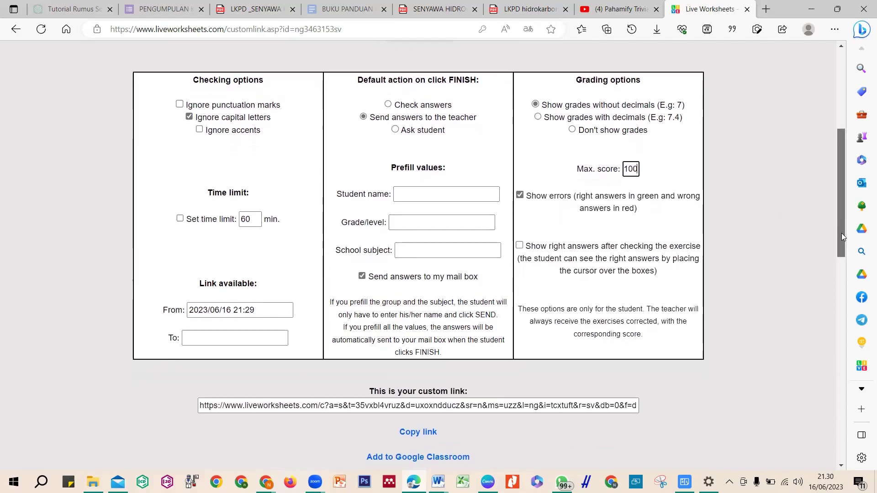
# Copy the custom student link to the clipboard for opening in another browser
pyautogui.moveTo(844, 237); pyautogui.dragTo(843, 282)
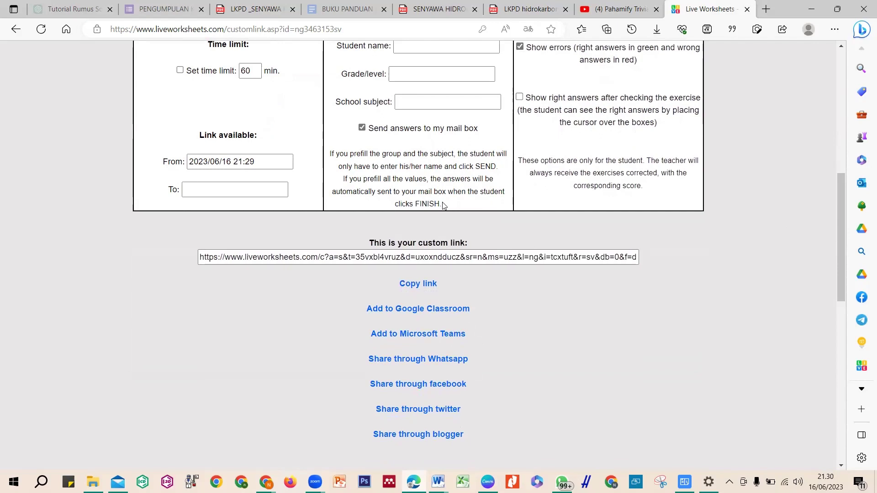
pyautogui.click(417, 283)
pyautogui.click(427, 288)
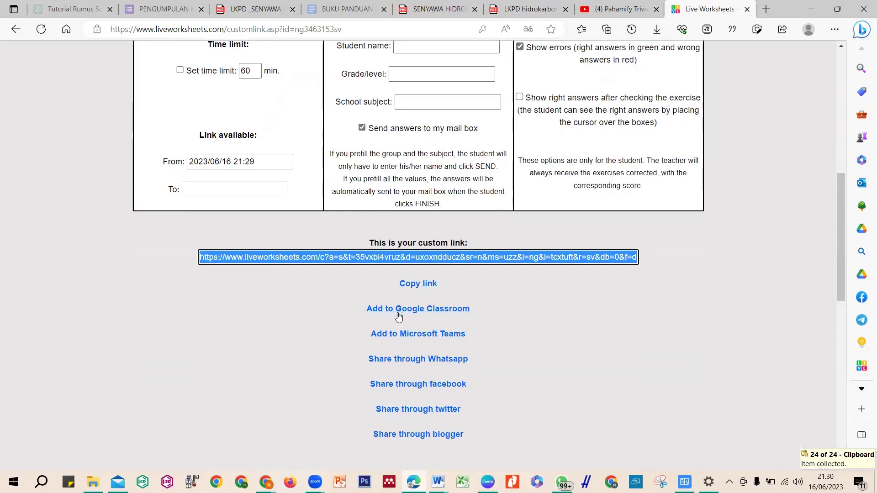
pyautogui.moveTo(837, 215); pyautogui.dragTo(837, 251)
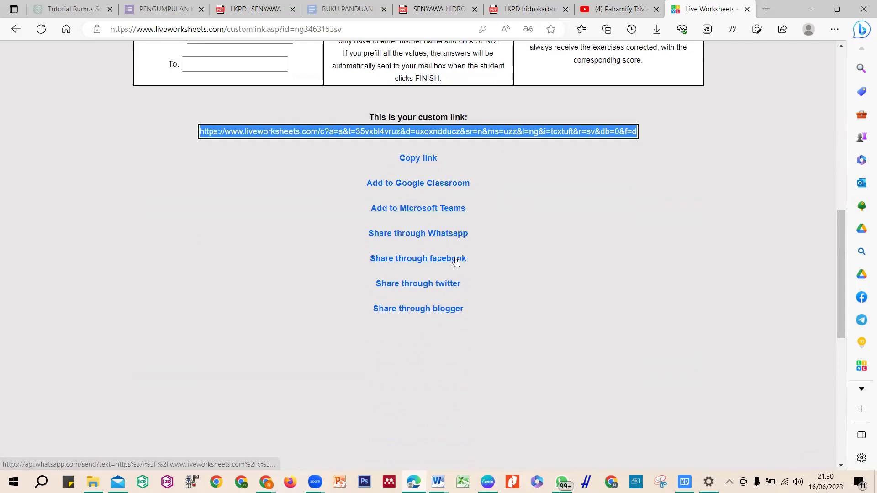
pyautogui.moveTo(841, 266); pyautogui.dragTo(841, 243)
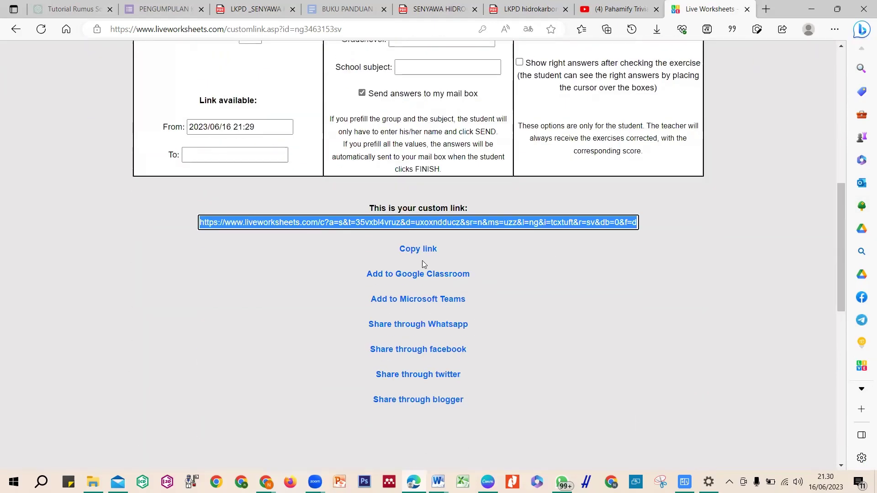
pyautogui.click(422, 254)
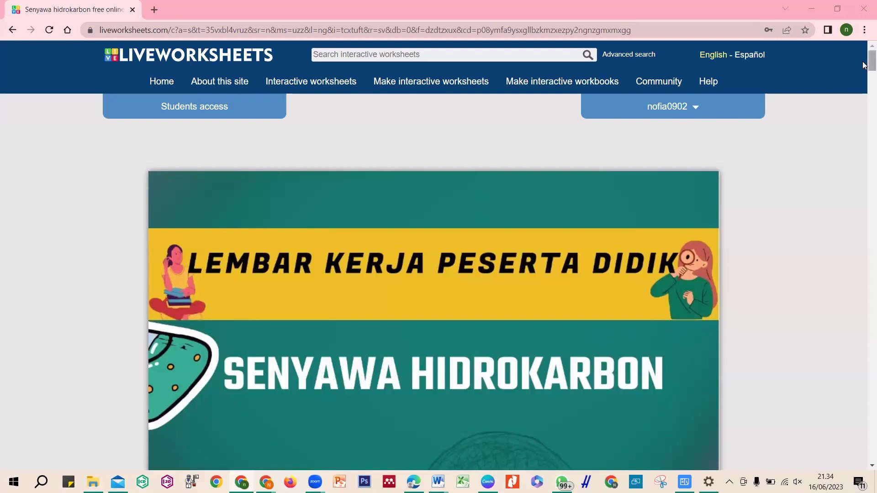
# Unmute the sound and enter 'KELOMPOK 1' as the group name
pyautogui.press('XF86AudioMute')
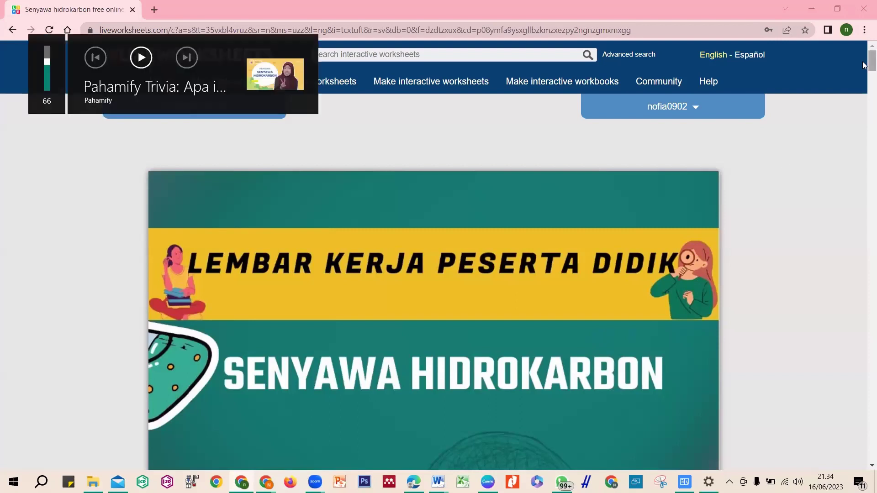
pyautogui.scroll(-10, 863, 65)
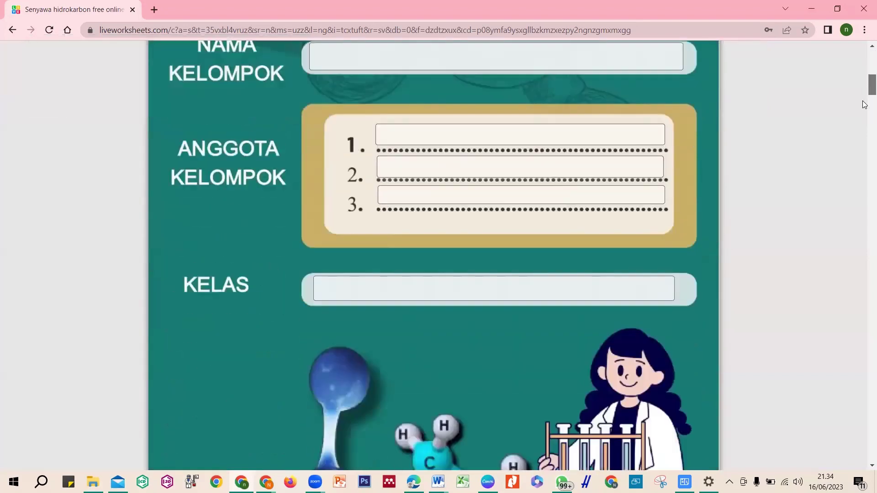
pyautogui.moveTo(864, 104)
pyautogui.mouseDown()
pyautogui.moveTo(863, 79)
pyautogui.moveTo(864, 101)
pyautogui.mouseUp()
pyautogui.click(576, 135)
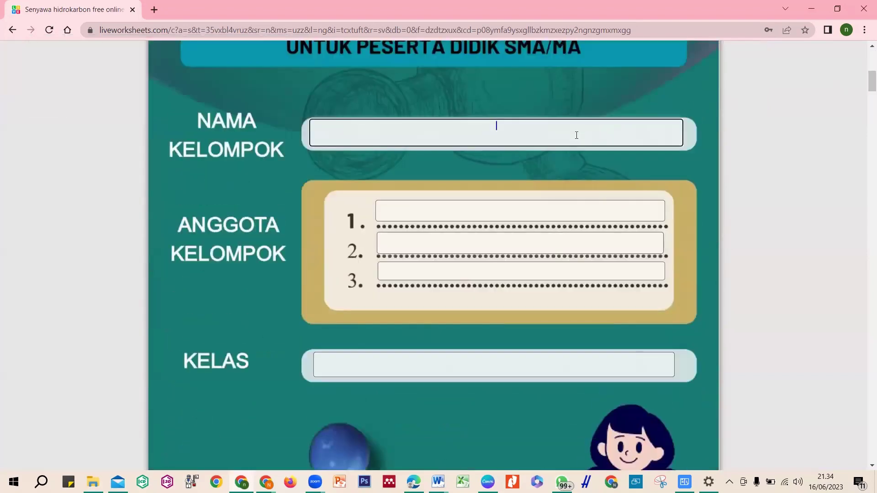
pyautogui.write('KELOMPOK 1')
# Enter the first group member's full name and begin typing the second member's name
pyautogui.click(550, 205)
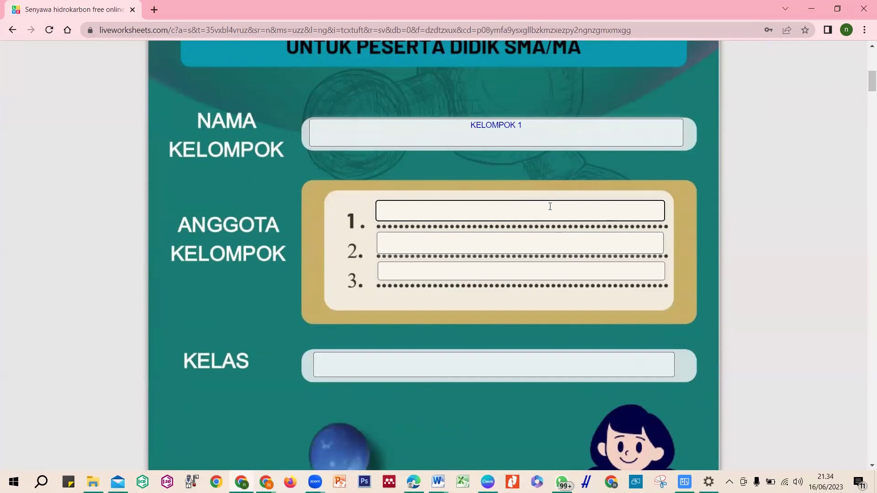
pyautogui.click(552, 244)
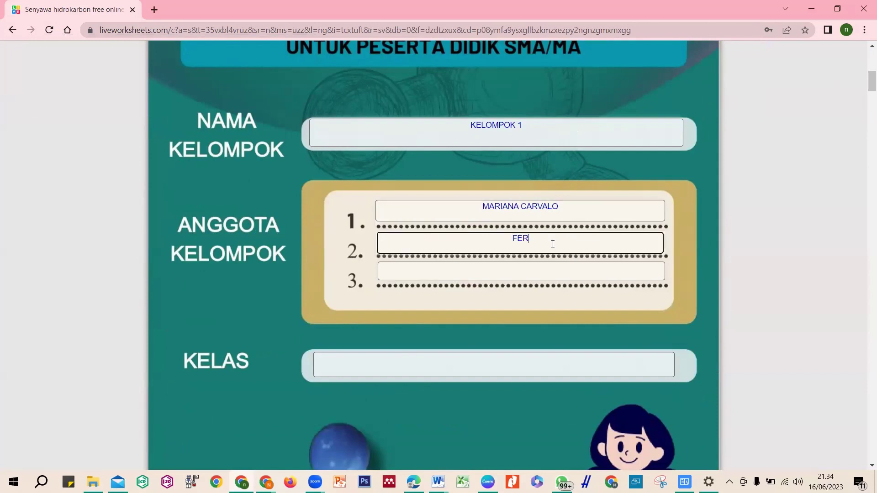